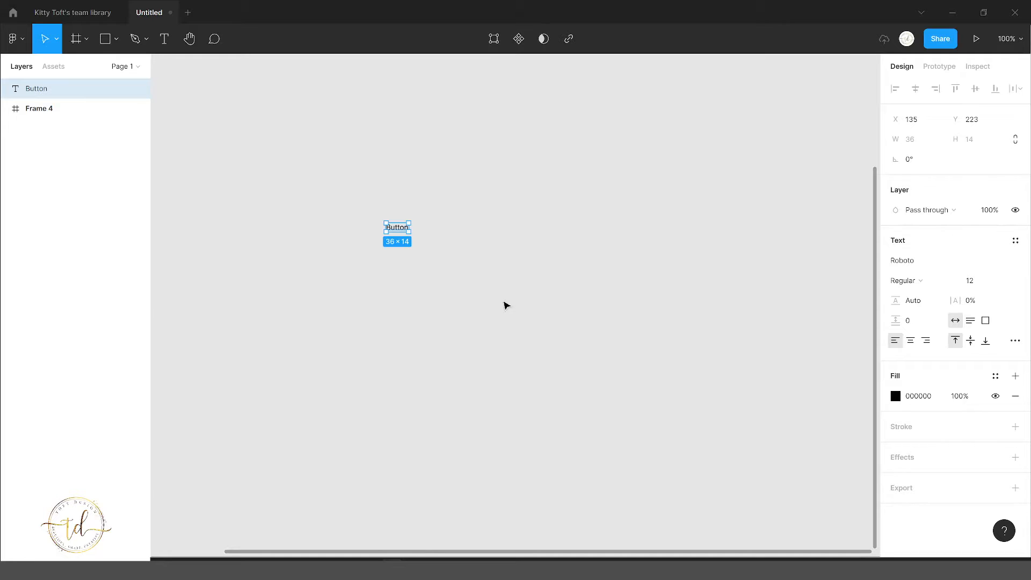
Add auto layout to the Button text layer
{"action": "scroll", "coordinate": [397, 239], "scroll_direction": "up", "scroll_amount": 2}
{"action": "scroll", "coordinate": [397, 240], "scroll_direction": "up", "scroll_amount": 10}
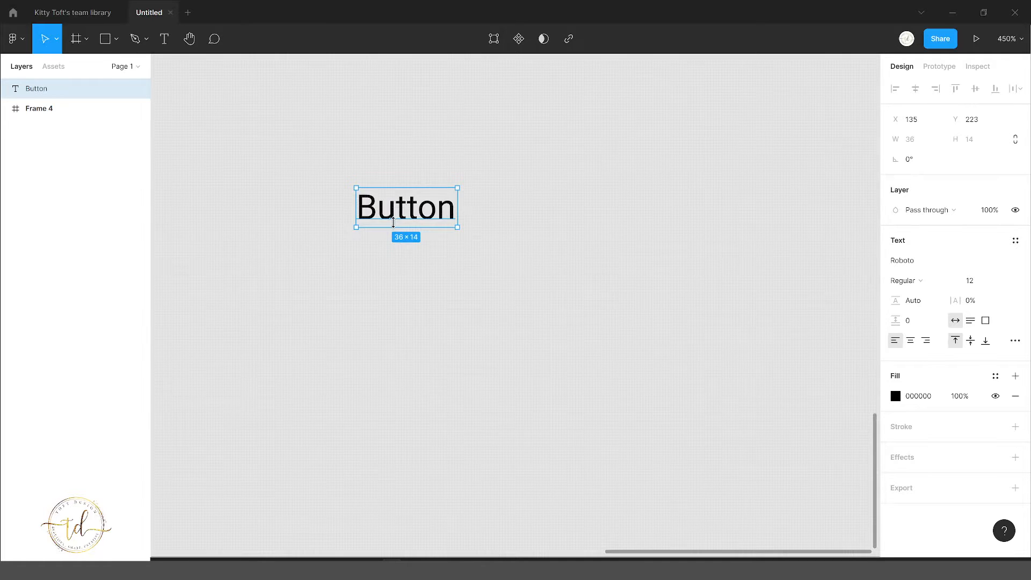
{"action": "scroll", "coordinate": [402, 197], "scroll_direction": "up", "scroll_amount": 3}
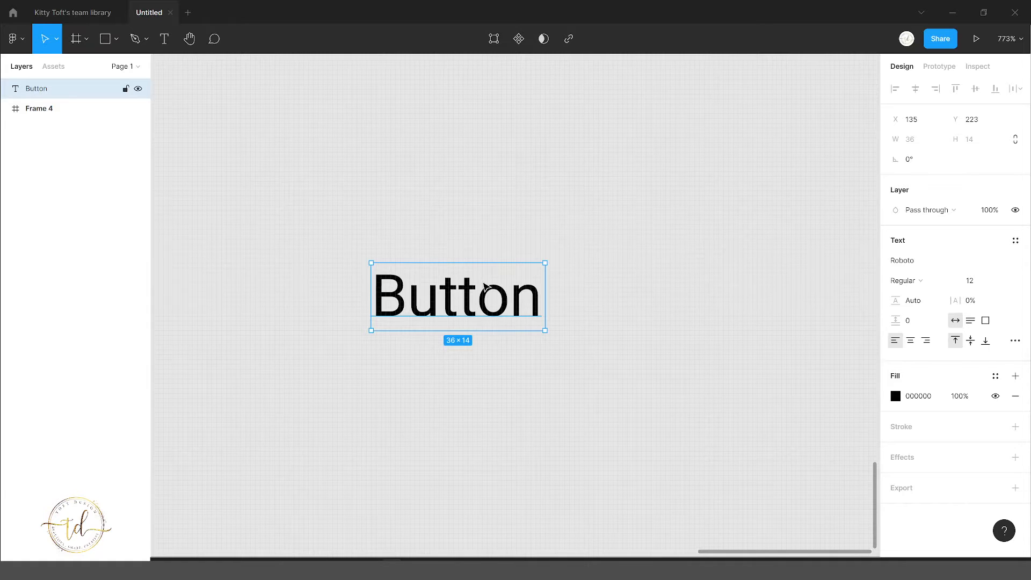
{"action": "right_click", "coordinate": [466, 281]}
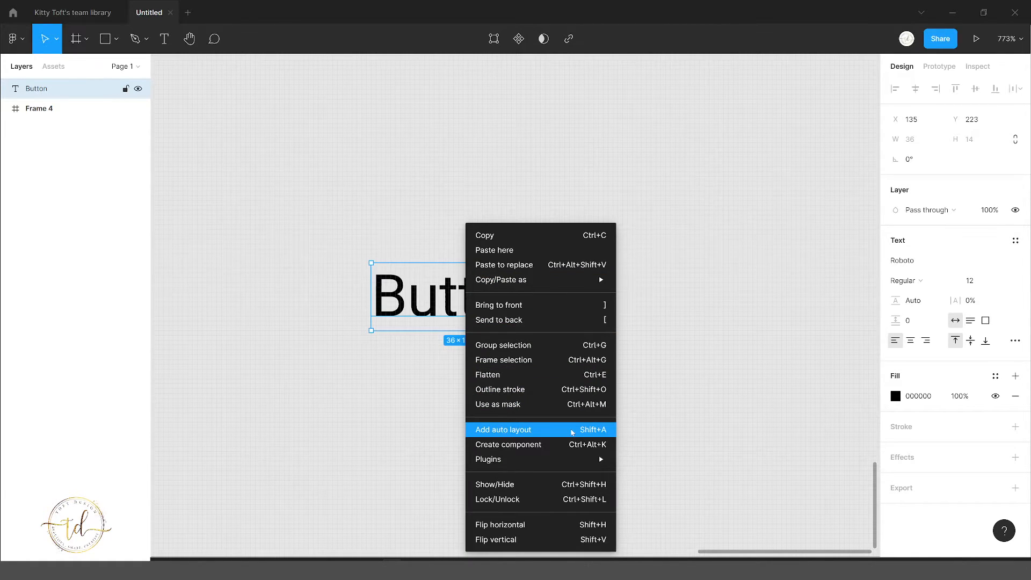
{"action": "left_click", "coordinate": [572, 431]}
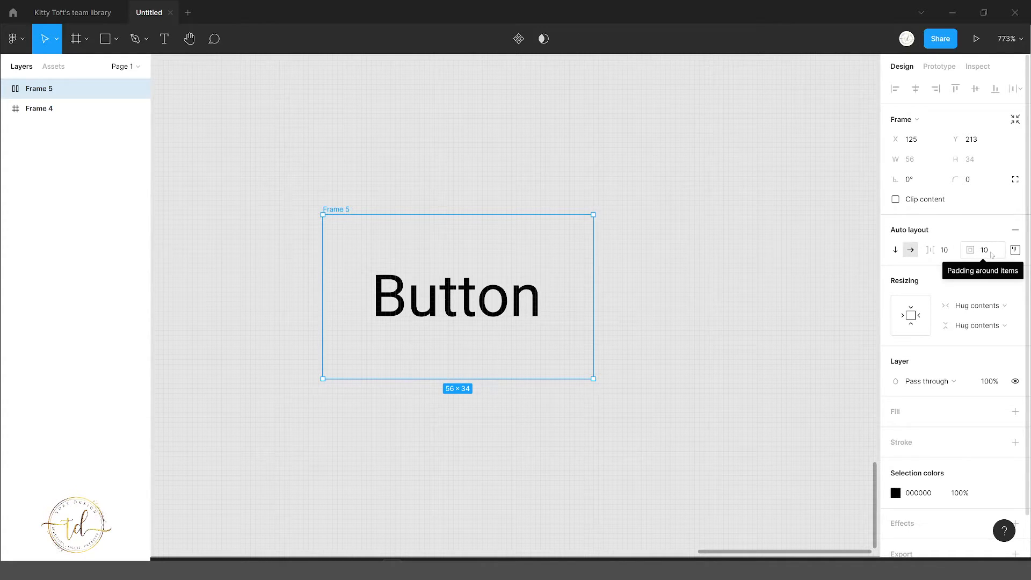
Set the padding around items of the button's auto layout frame to 16
{"action": "left_click", "coordinate": [991, 254]}
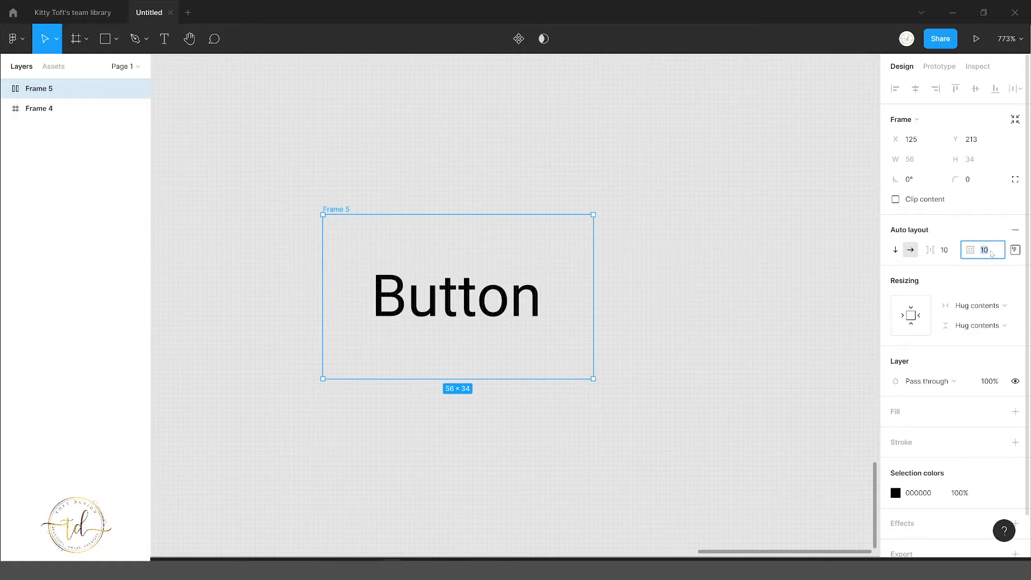
{"action": "type", "text": "1"}
{"action": "key", "text": "Return"}
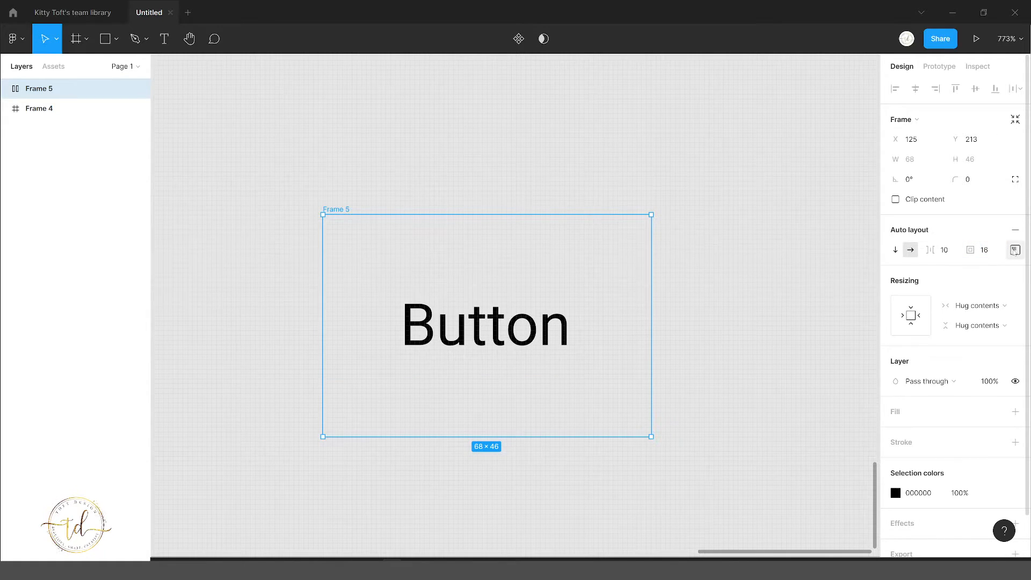
Set the top and bottom padding of the button frame individually to 8
{"action": "left_click", "coordinate": [1018, 252]}
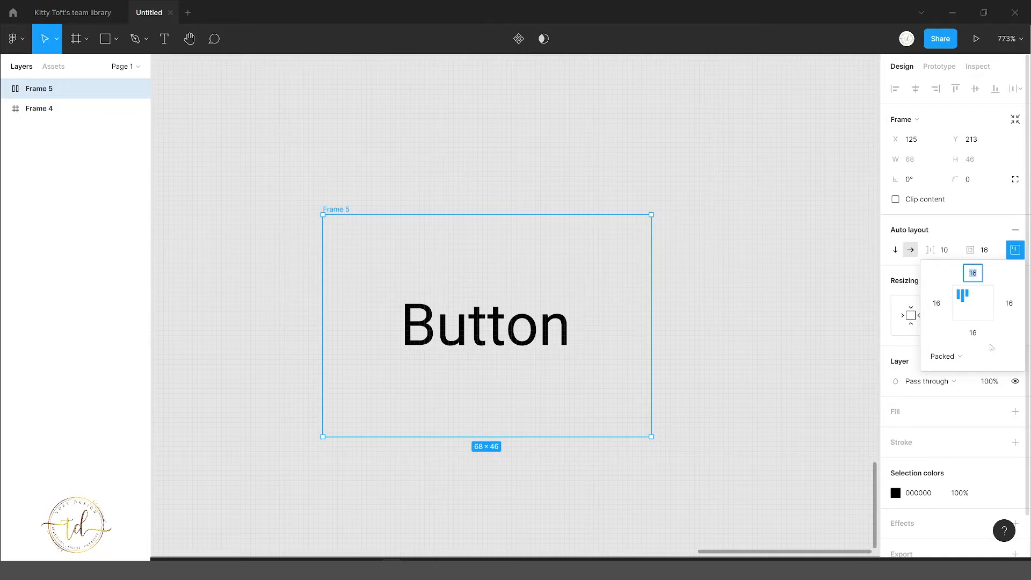
{"action": "left_click", "coordinate": [940, 306]}
{"action": "left_click", "coordinate": [973, 274]}
{"action": "type", "text": "8"}
{"action": "left_click", "coordinate": [973, 333]}
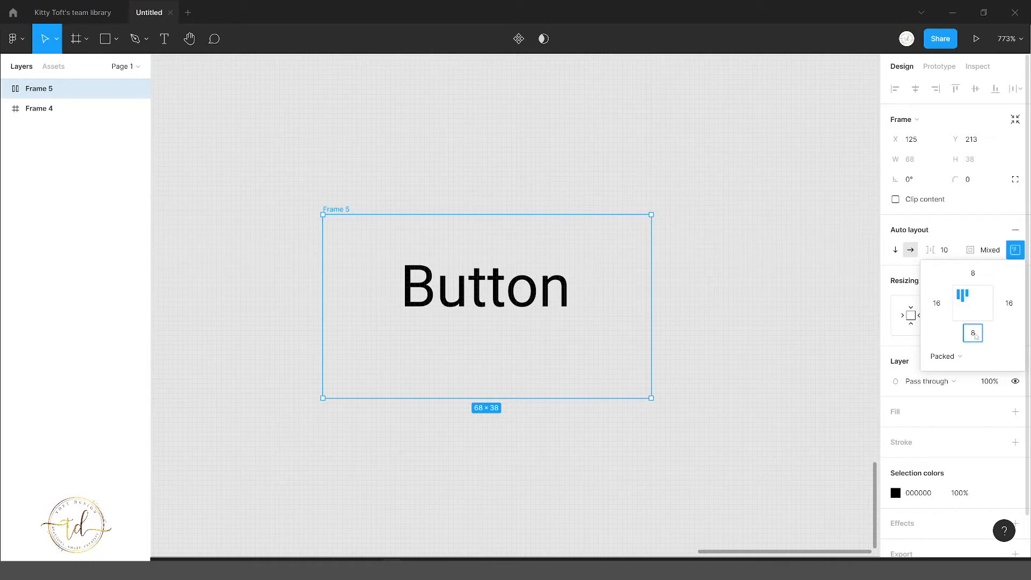
{"action": "type", "text": "8"}
{"action": "key", "text": "Return"}
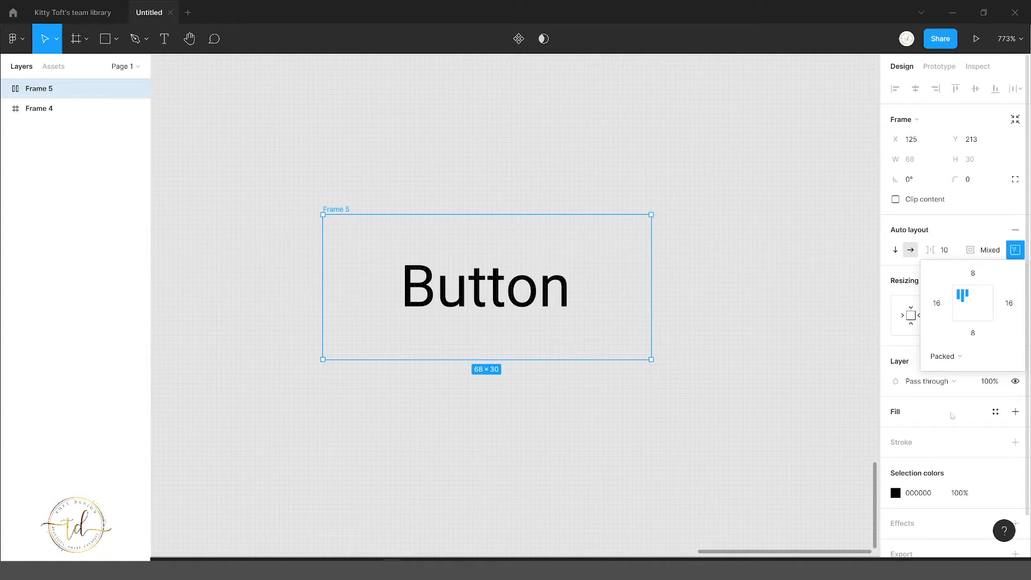
Give the button frame a white FFFFFF fill and set its corner radius to 8
{"action": "left_click", "coordinate": [1016, 412]}
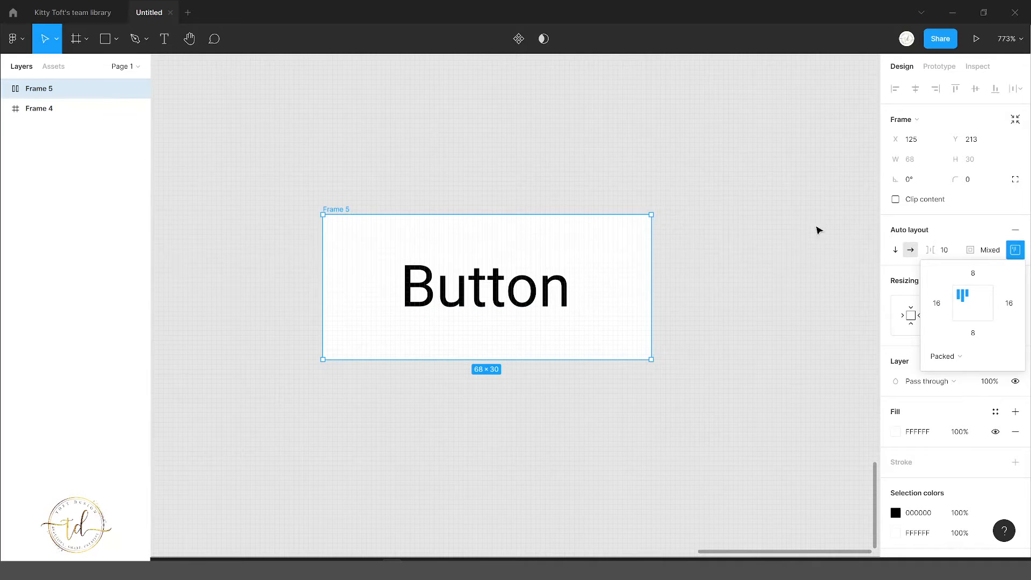
{"action": "left_click", "coordinate": [988, 181]}
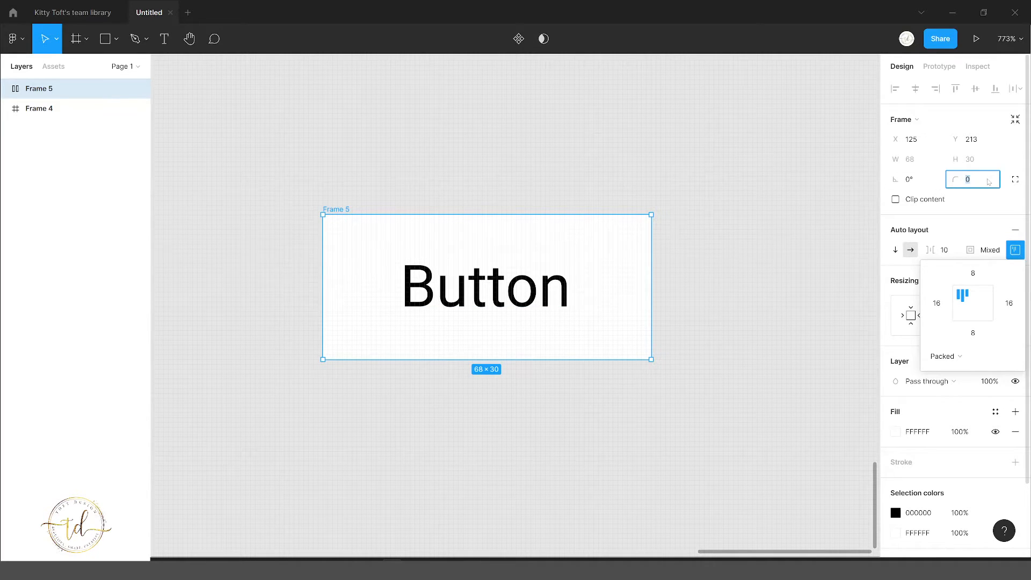
{"action": "type", "text": "8"}
{"action": "key", "text": "Return"}
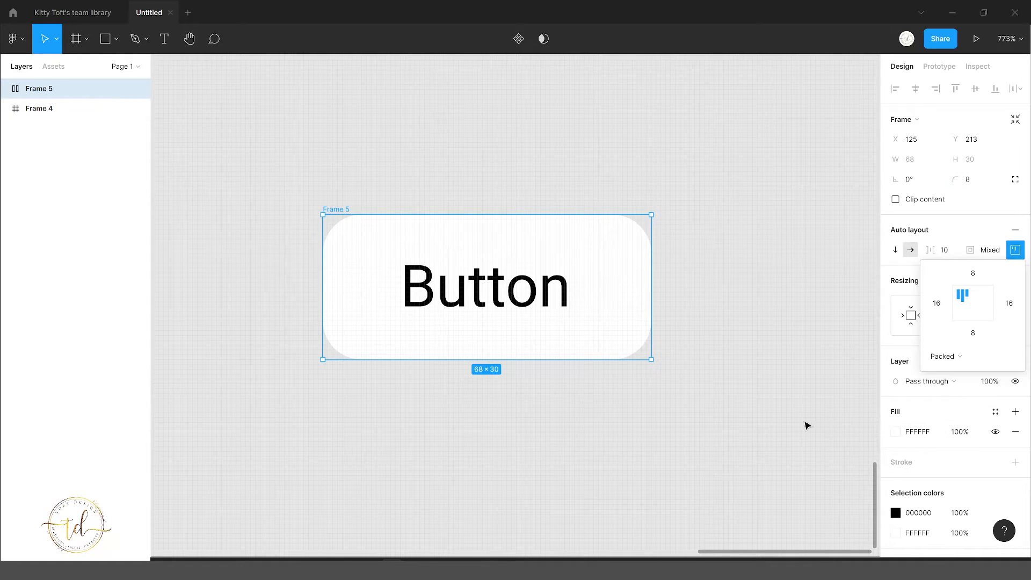
Duplicate the rounded button frame
{"action": "left_click", "coordinate": [722, 247]}
{"action": "left_click_drag", "start_coordinate": [553, 208], "coordinate": [524, 145]}
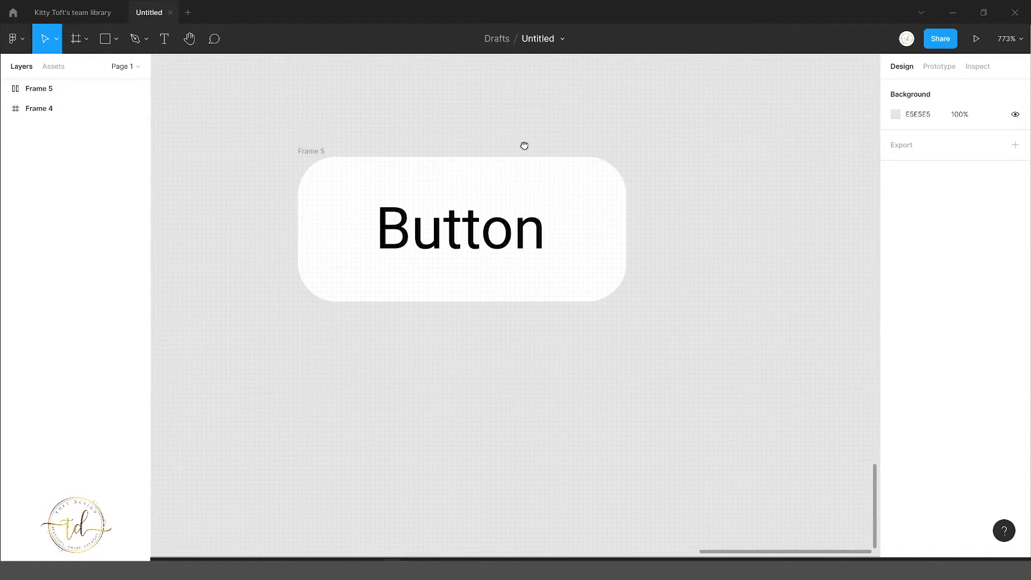
{"action": "left_click", "coordinate": [313, 156]}
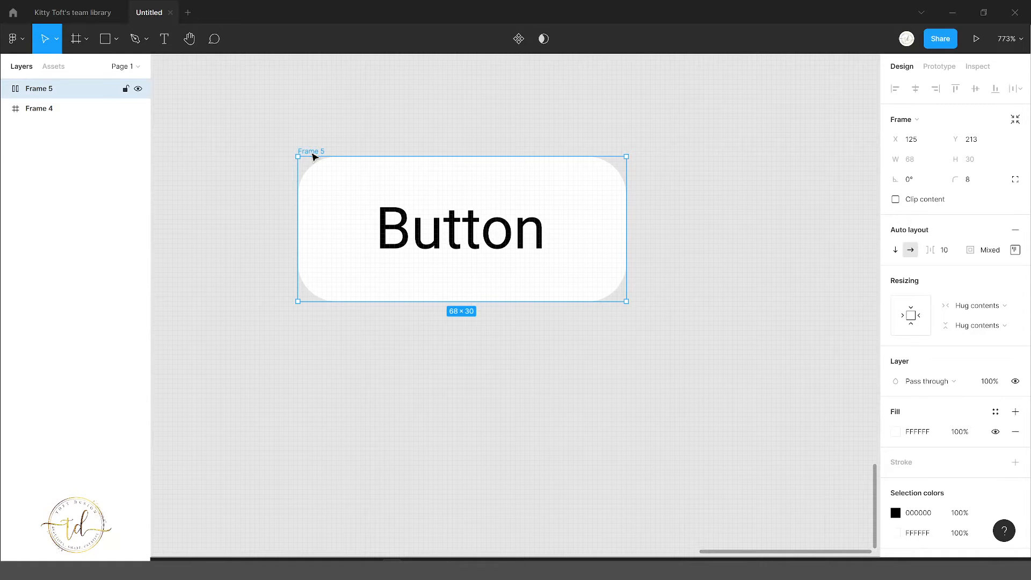
{"action": "key", "text": "ctrl+d"}
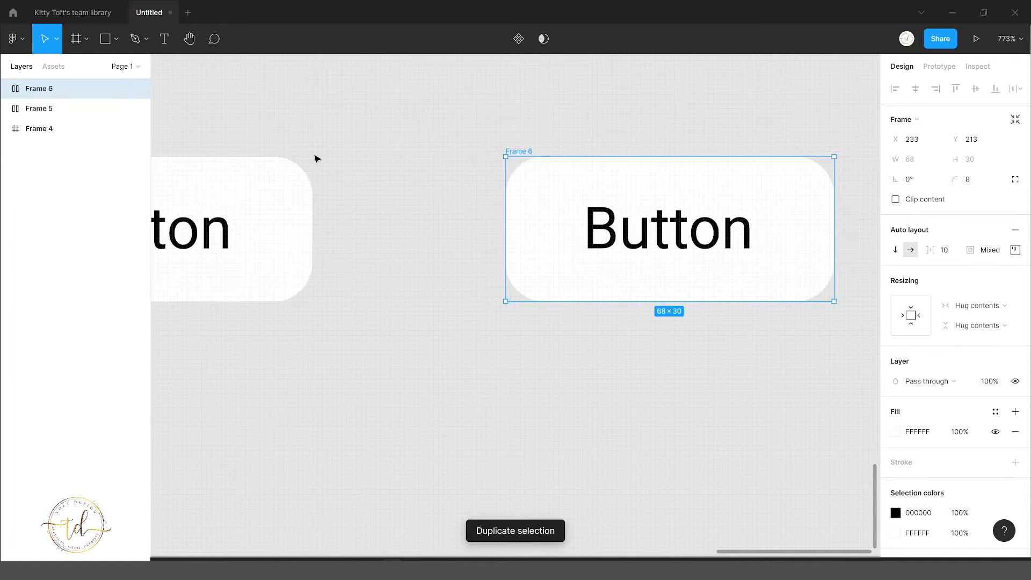
Select both button frames and wrap them together in a new auto layout frame
{"action": "scroll", "coordinate": [422, 210], "scroll_direction": "left", "scroll_amount": 5}
{"action": "scroll", "coordinate": [422, 210], "scroll_direction": "up", "scroll_amount": 2}
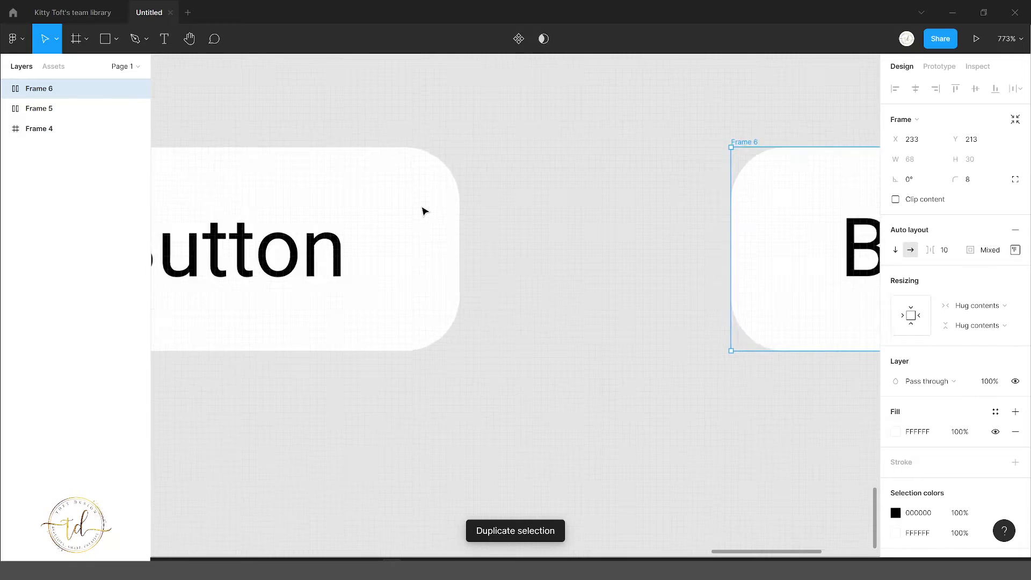
{"action": "scroll", "coordinate": [422, 211], "scroll_direction": "down", "scroll_amount": 3}
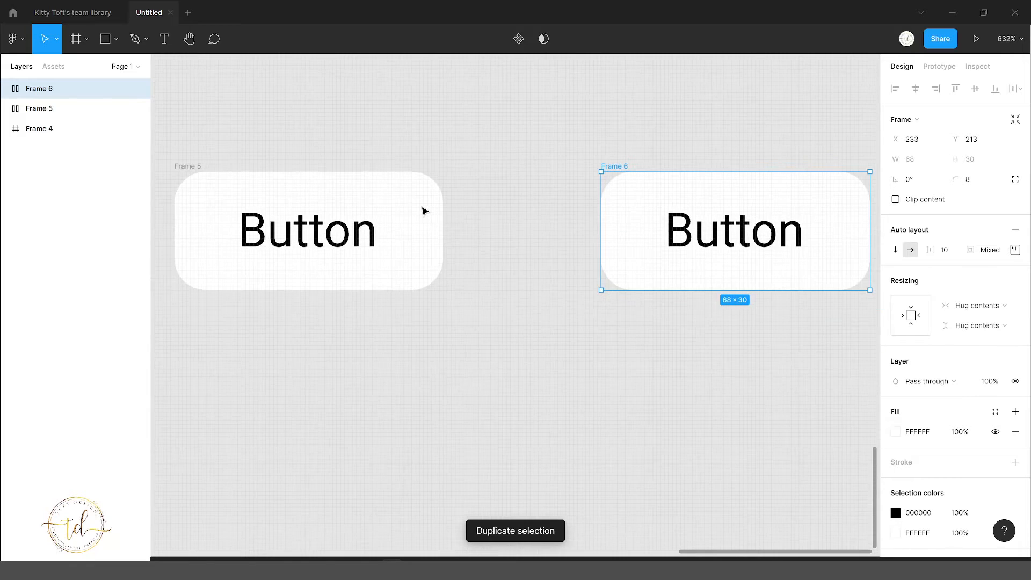
{"action": "left_click", "coordinate": [188, 169], "text": "shift"}
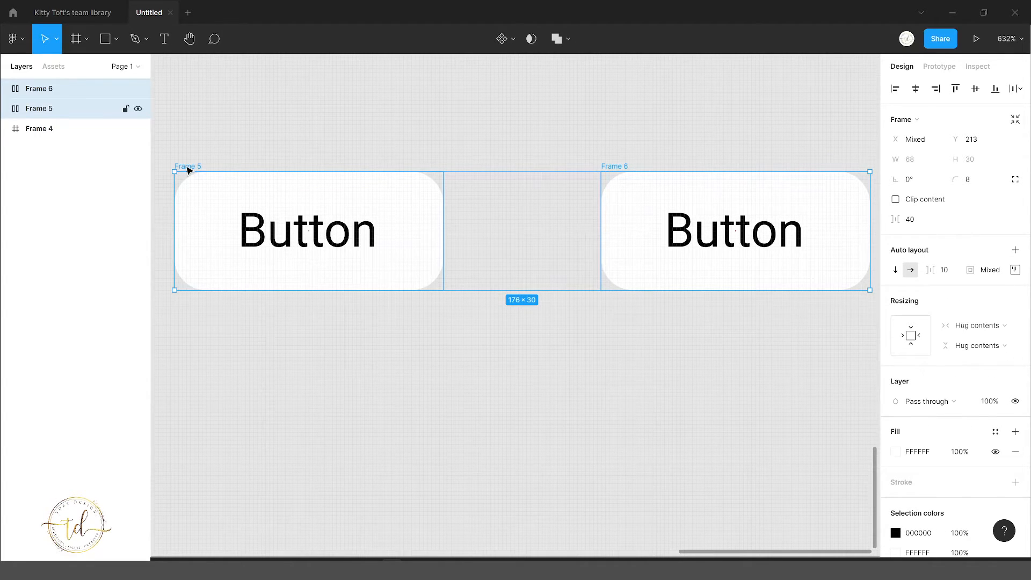
{"action": "key", "text": "shift+a"}
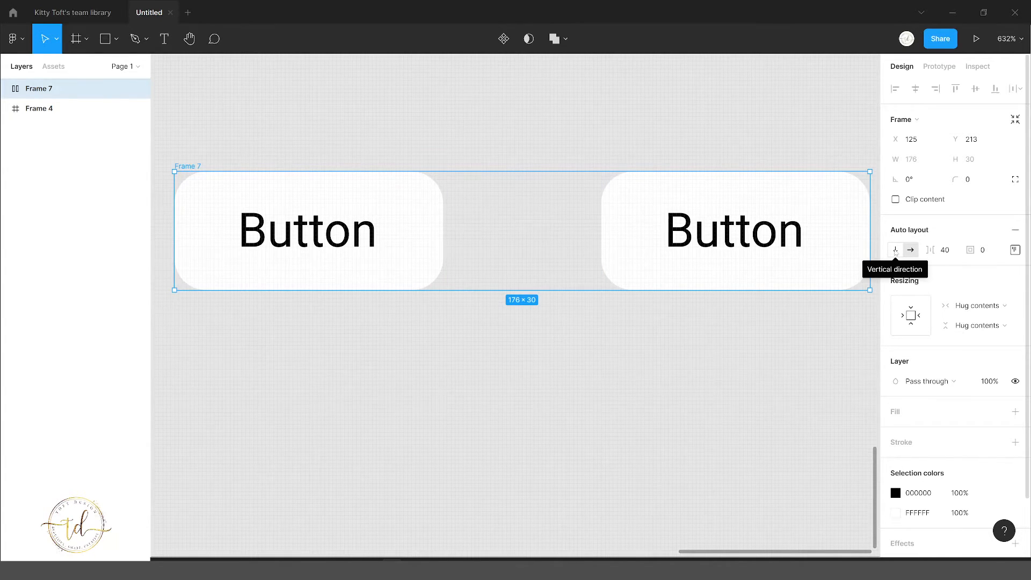
Switch the outer frame's auto layout direction between vertical and horizontal several times, ending on horizontal
{"action": "left_click", "coordinate": [895, 250]}
{"action": "left_click", "coordinate": [912, 250]}
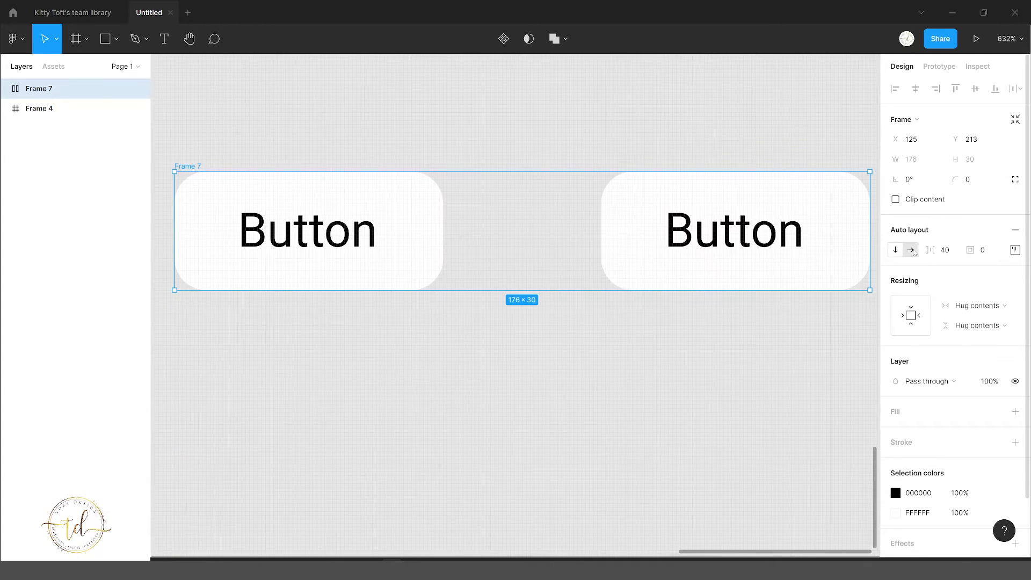
{"action": "left_click", "coordinate": [895, 250]}
{"action": "left_click", "coordinate": [908, 251]}
{"action": "left_click", "coordinate": [895, 251]}
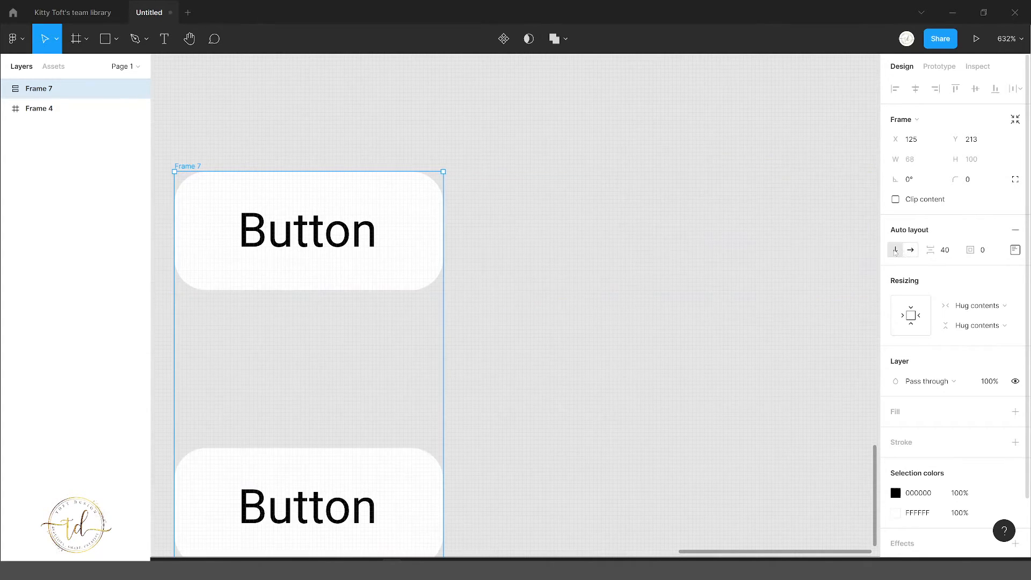
{"action": "left_click", "coordinate": [908, 251]}
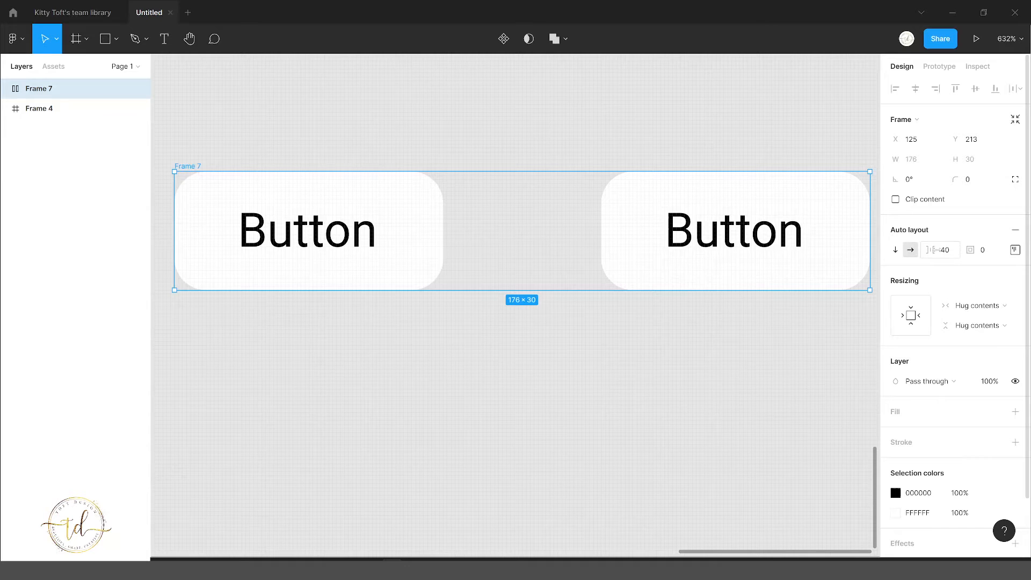
Set the spacing between the two buttons in the outer auto layout frame to 16
{"action": "mouse_move", "coordinate": [934, 250]}
{"action": "left_mouse_down"}
{"action": "mouse_move", "coordinate": [921, 251]}
{"action": "mouse_move", "coordinate": [955, 253]}
{"action": "left_mouse_up"}
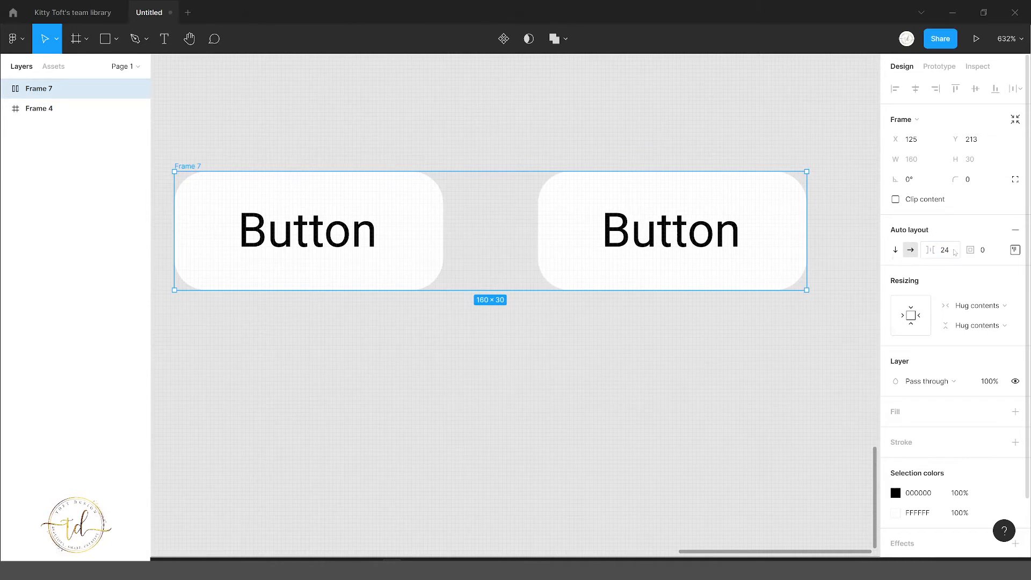
{"action": "left_click", "coordinate": [954, 253]}
{"action": "key", "text": "Return"}
{"action": "scroll", "coordinate": [601, 232], "scroll_direction": "up", "scroll_amount": 3}
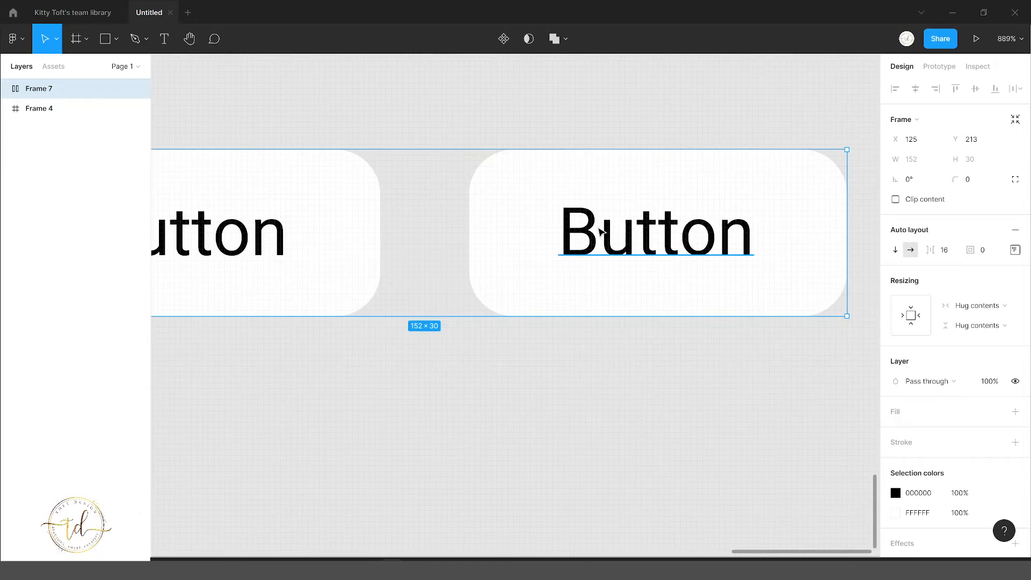
{"action": "scroll", "coordinate": [601, 232], "scroll_direction": "down", "scroll_amount": 4}
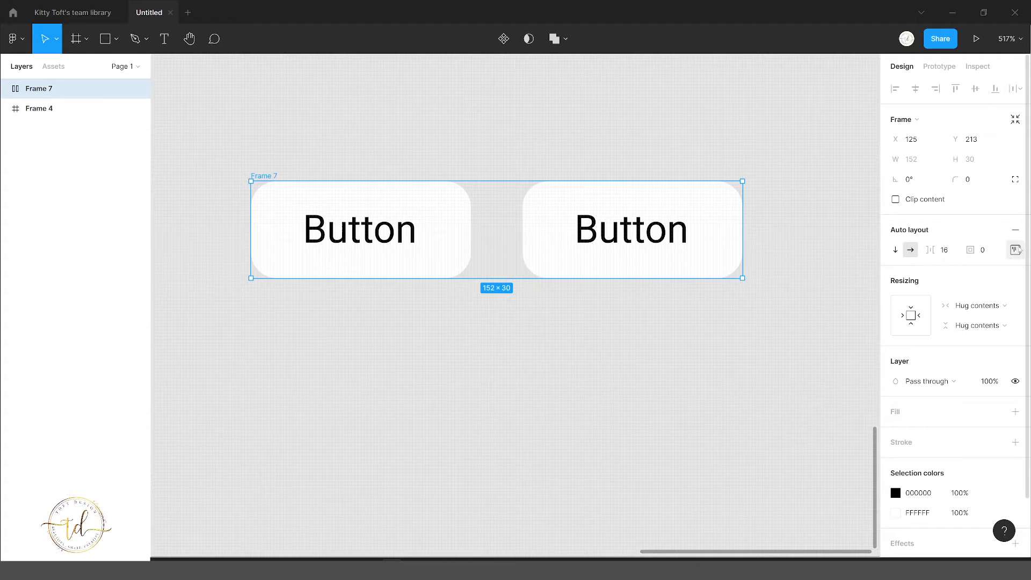
Look at the alignment and padding options of the frame that holds both buttons
{"action": "left_click", "coordinate": [1016, 251]}
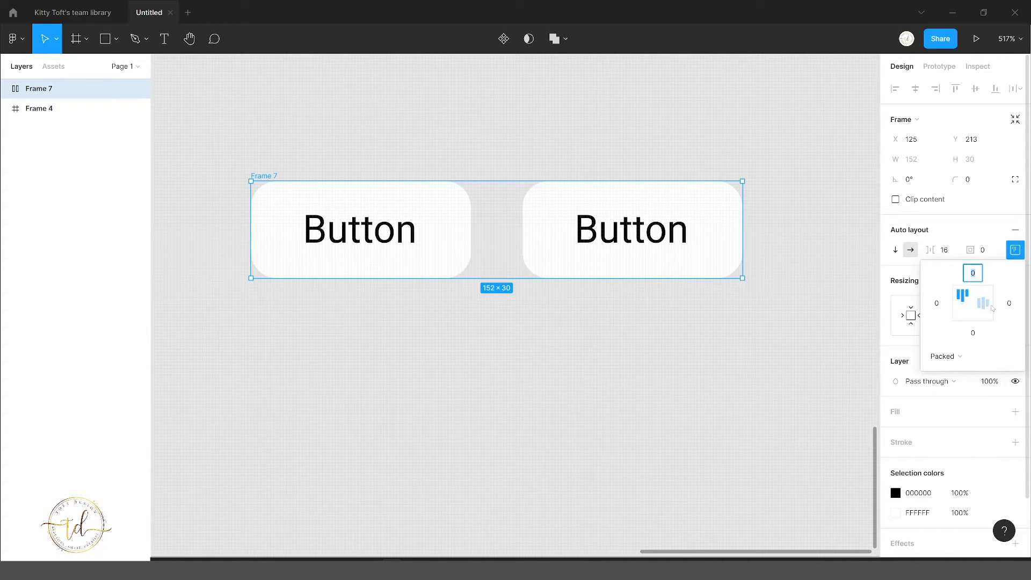
{"action": "left_click", "coordinate": [674, 209]}
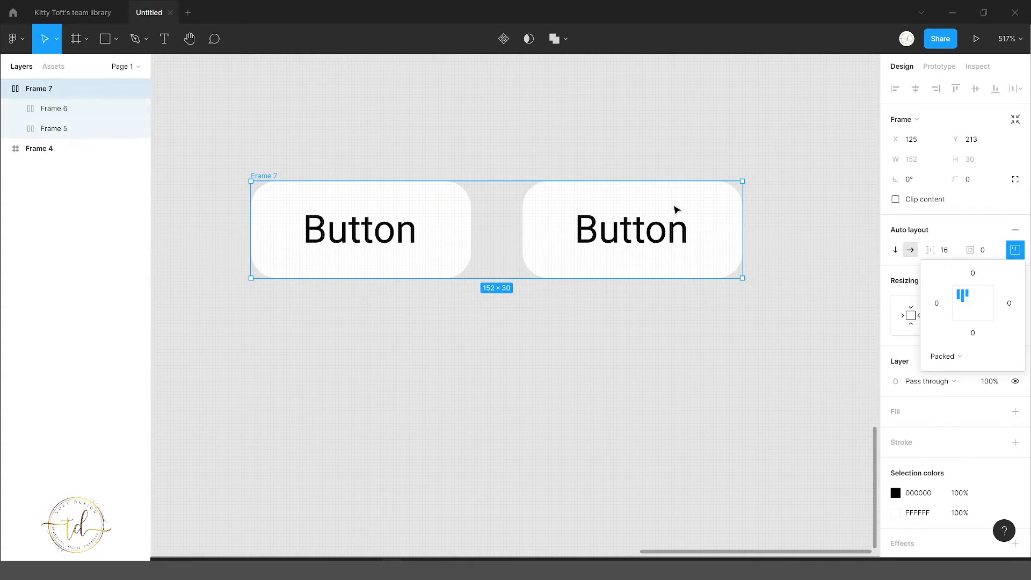
{"action": "key", "text": "Escape"}
{"action": "left_click", "coordinate": [265, 176]}
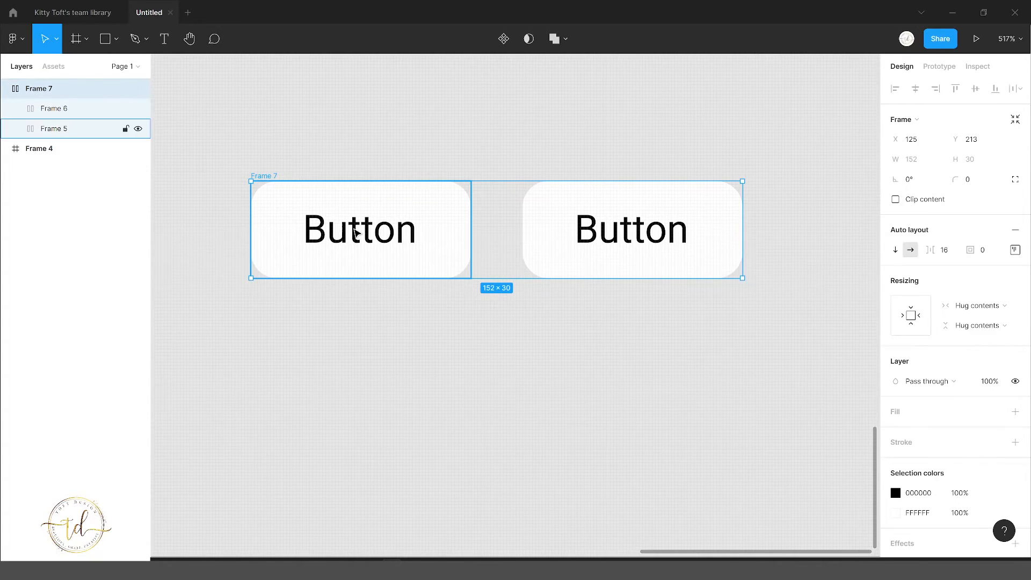
Duplicate the first button twice inside the auto layout row and delete the last two buttons of the row
{"action": "left_click", "coordinate": [354, 232]}
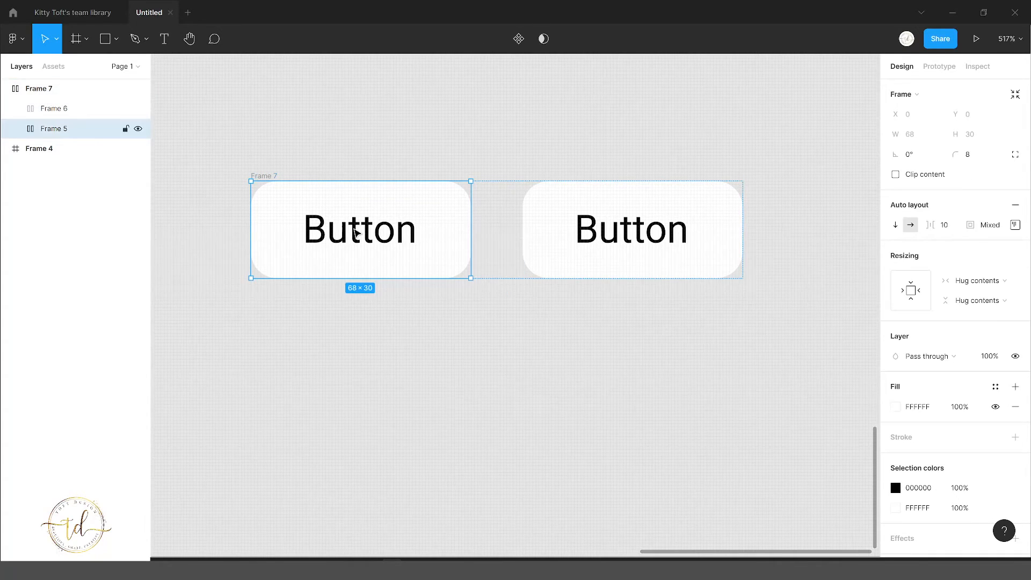
{"action": "key", "text": "ctrl+d"}
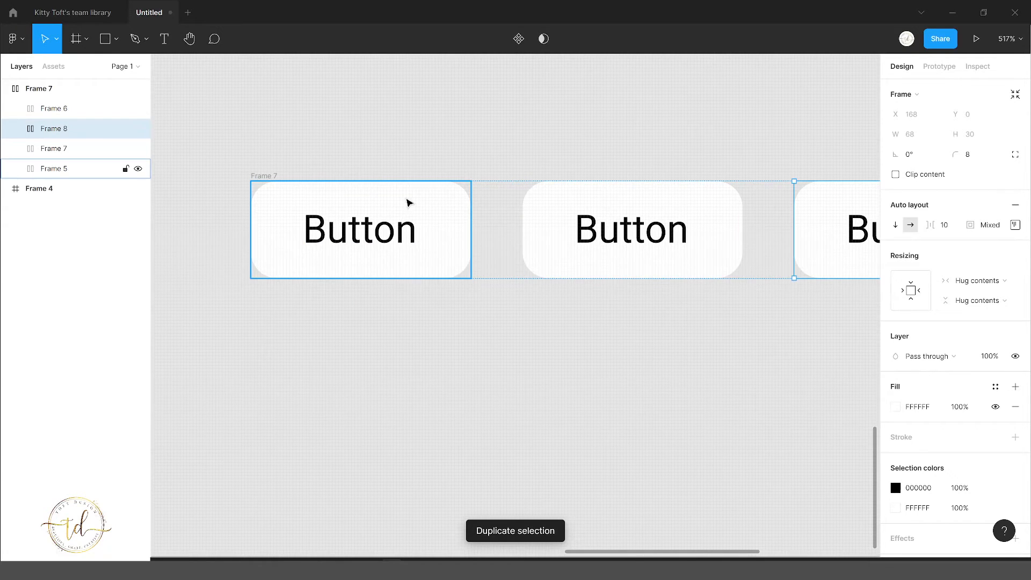
{"action": "scroll", "coordinate": [490, 200], "scroll_direction": "down", "scroll_amount": 5}
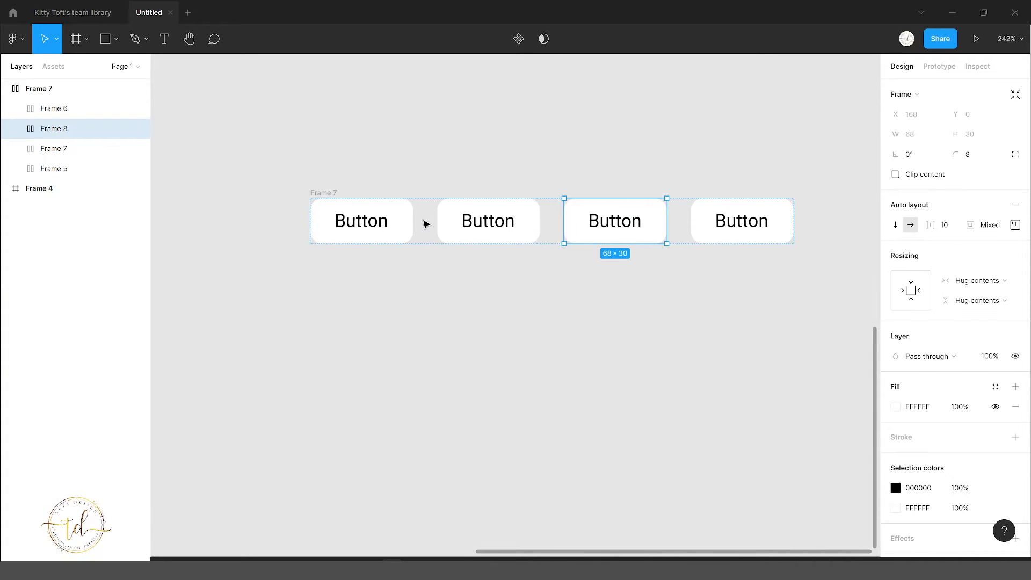
{"action": "left_click", "coordinate": [727, 235], "text": "shift"}
{"action": "key", "text": "Delete"}
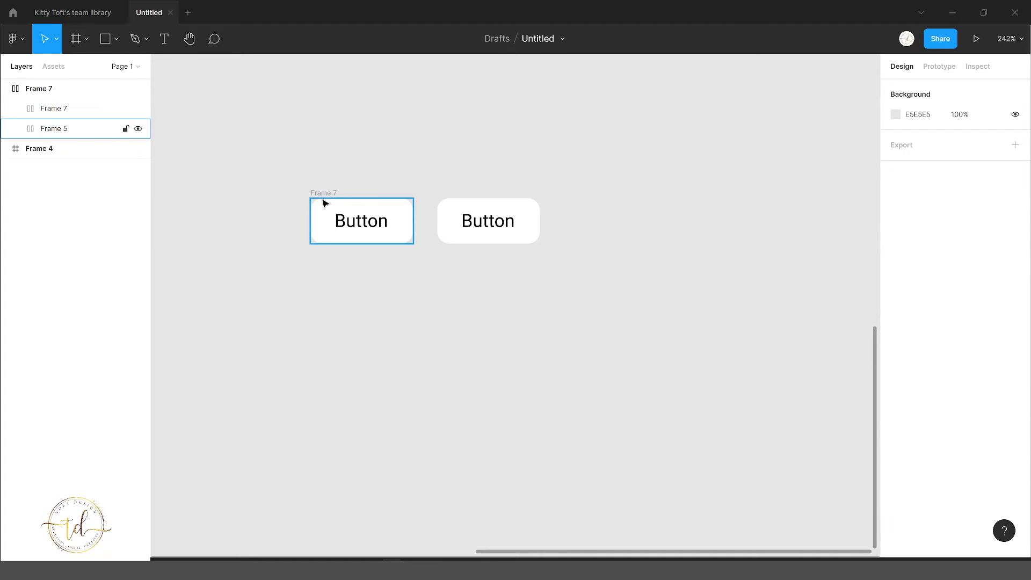
Move the two-button frame to about X 165, Y 188 and set its padding around items to 16
{"action": "left_click_drag", "start_coordinate": [326, 197], "coordinate": [390, 156]}
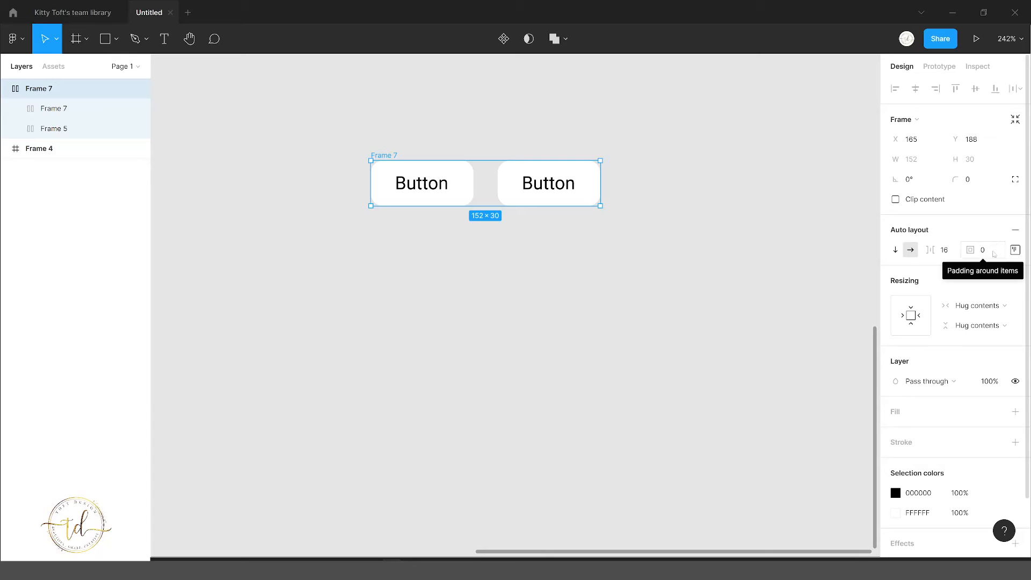
{"action": "left_click", "coordinate": [989, 256]}
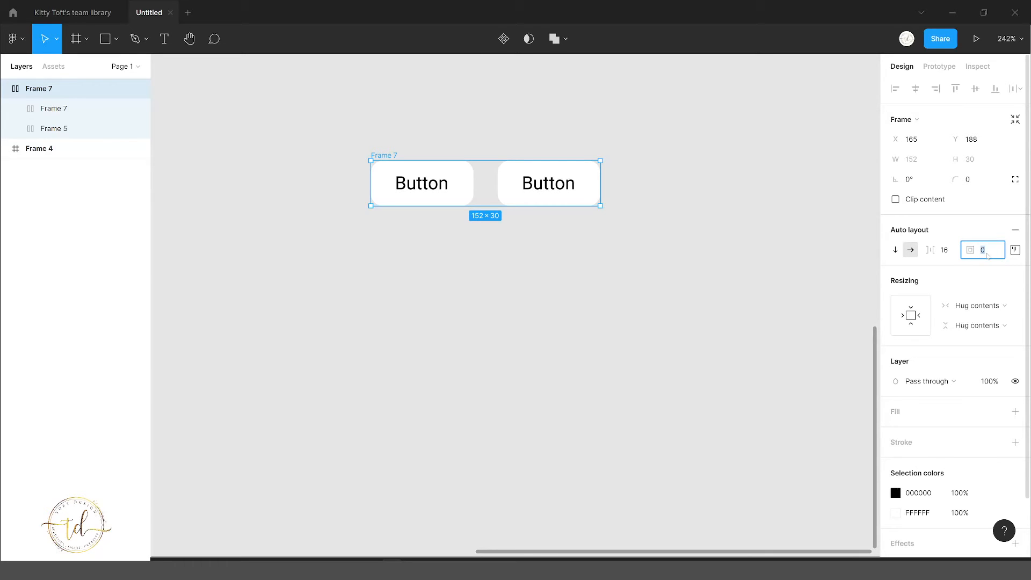
{"action": "type", "text": "16"}
{"action": "key", "text": "Return"}
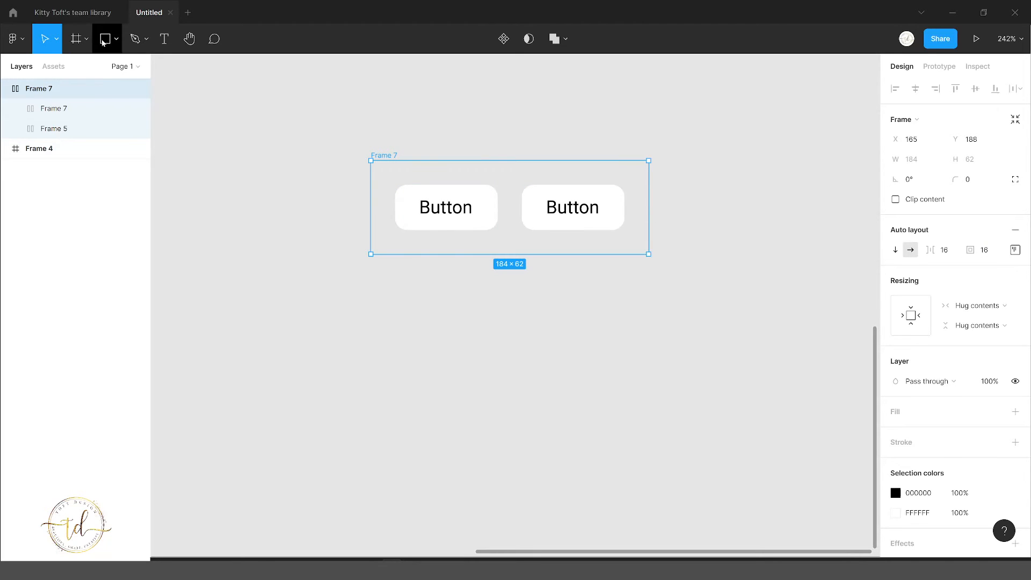
Draw a frame about 362 × 193 at about X 92, Y 192 and move the two-button row out above it
{"action": "left_click", "coordinate": [77, 42]}
{"action": "left_click_drag", "start_coordinate": [246, 157], "coordinate": [792, 447]}
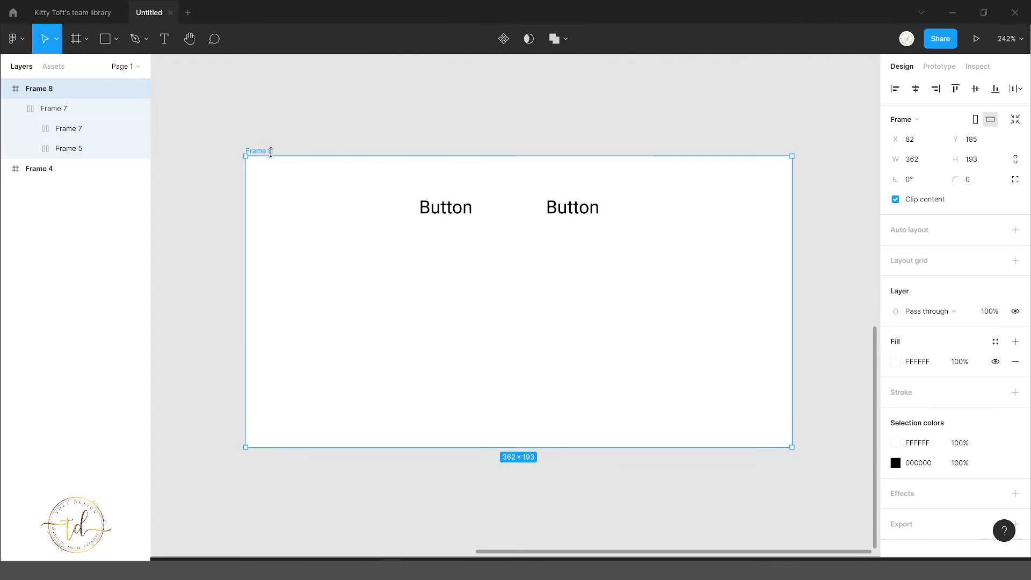
{"action": "mouse_move", "coordinate": [267, 154]}
{"action": "left_mouse_down"}
{"action": "mouse_move", "coordinate": [281, 193]}
{"action": "mouse_move", "coordinate": [282, 164]}
{"action": "left_mouse_up"}
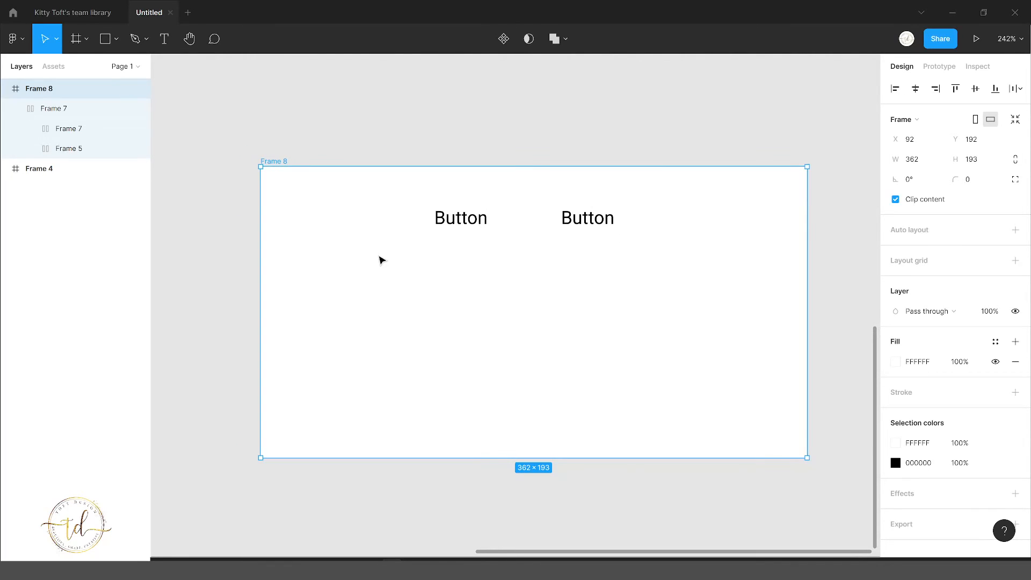
{"action": "left_click_drag", "start_coordinate": [428, 229], "coordinate": [439, 143]}
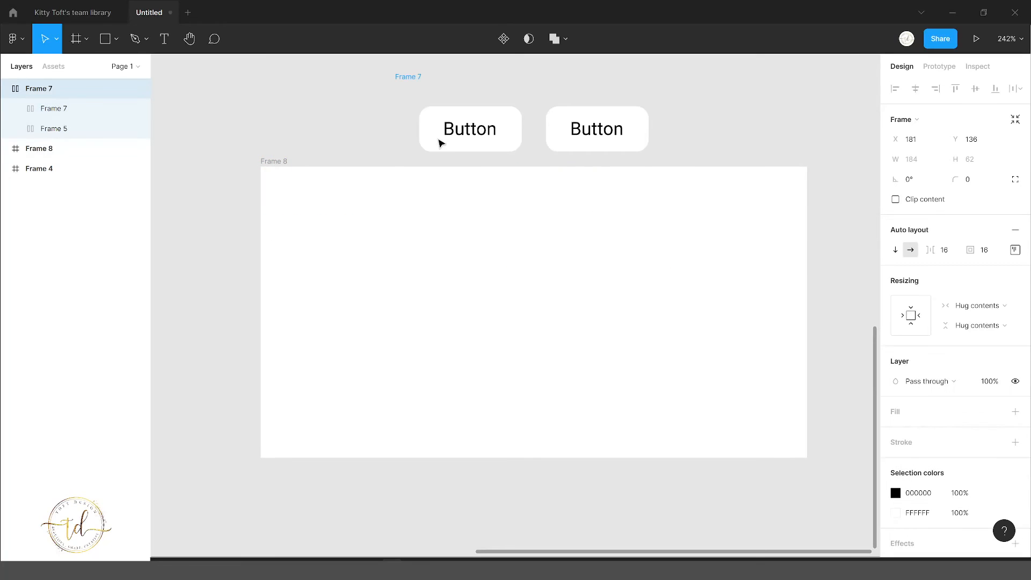
Change the fill of the large empty frame to the light grey C6C6C6
{"action": "left_click", "coordinate": [279, 164]}
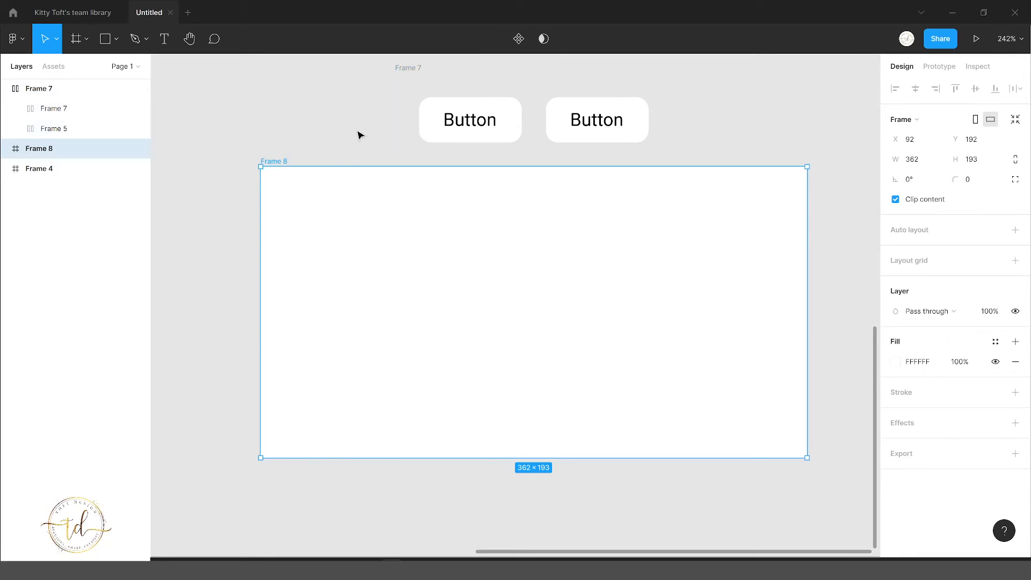
{"action": "left_click", "coordinate": [895, 361]}
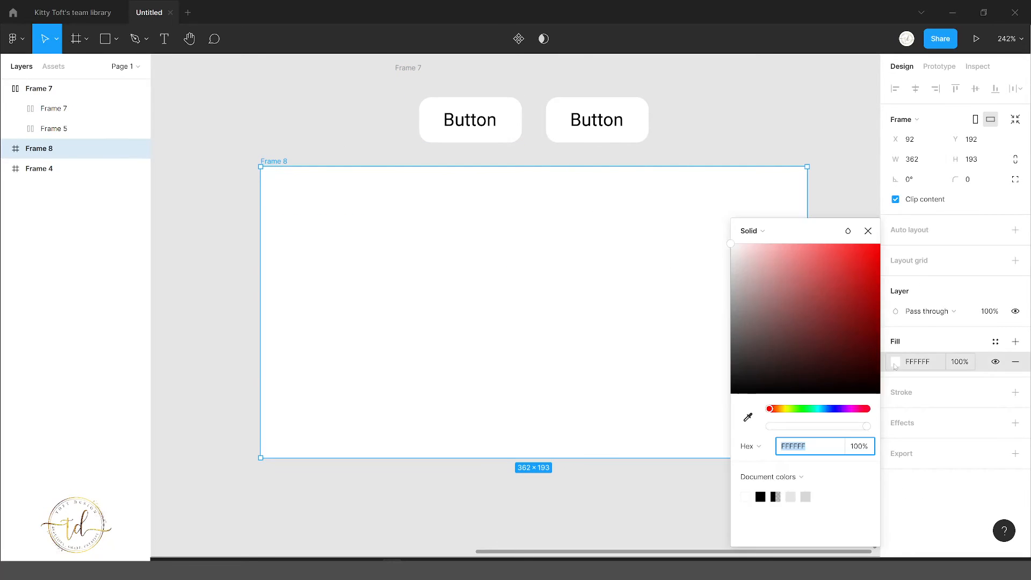
{"action": "left_click_drag", "start_coordinate": [769, 301], "coordinate": [725, 278]}
{"action": "left_click", "coordinate": [404, 92]}
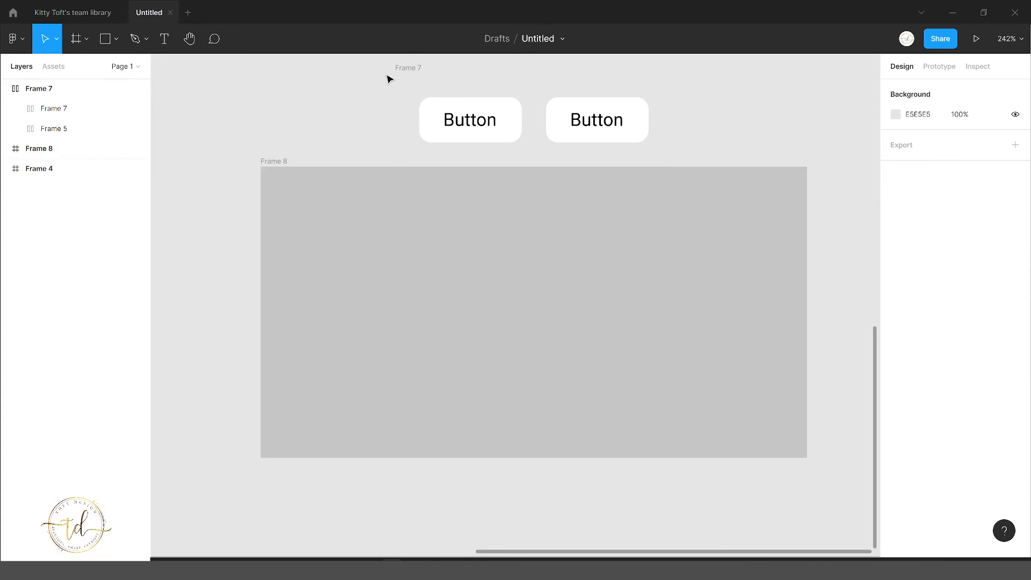
Place the two-button row in the grey frame's bottom-right corner and set its constraints to right and bottom
{"action": "left_click", "coordinate": [405, 74]}
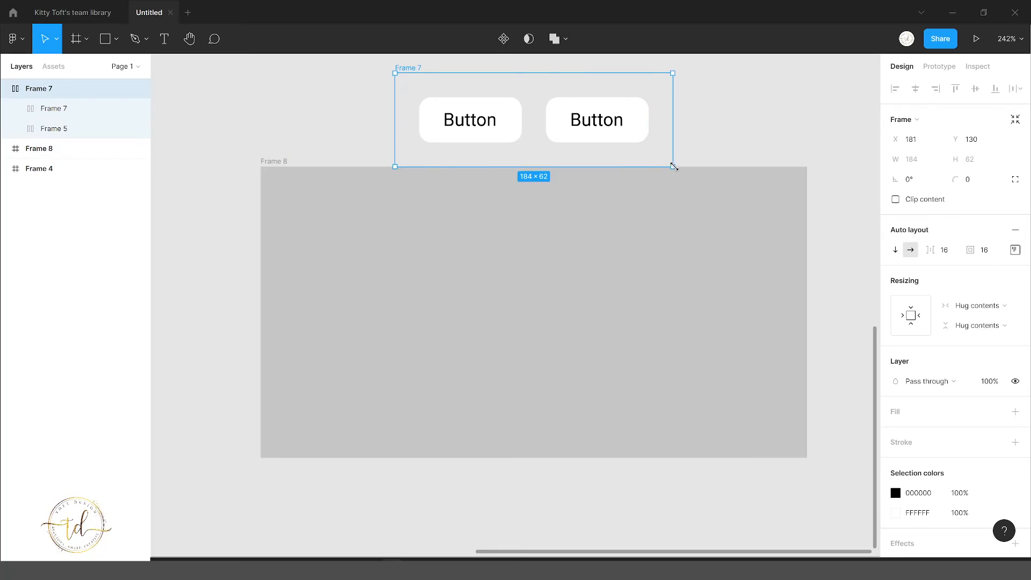
{"action": "left_click_drag", "start_coordinate": [407, 72], "coordinate": [539, 365]}
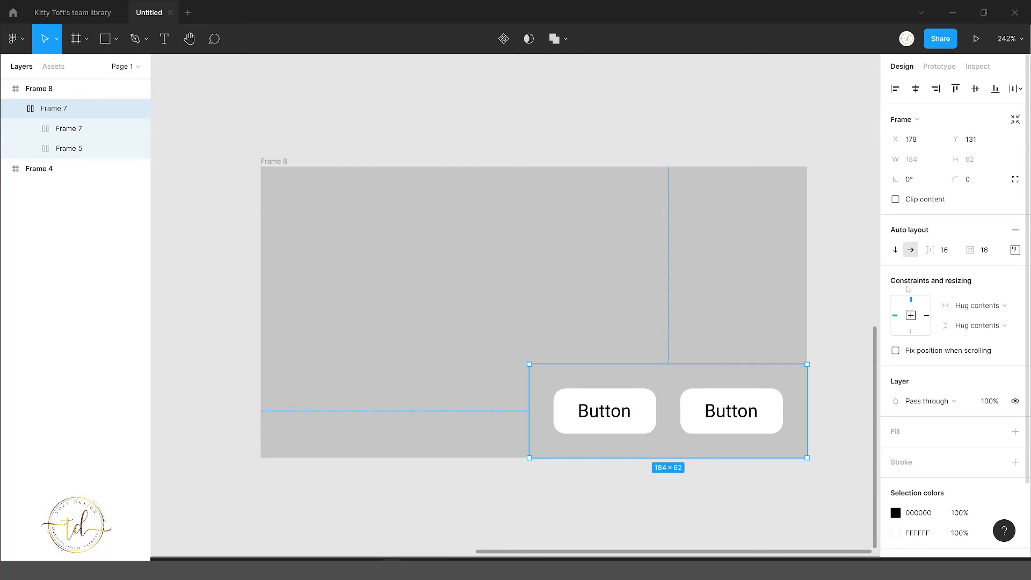
{"action": "left_click", "coordinate": [911, 332]}
{"action": "left_click", "coordinate": [927, 315]}
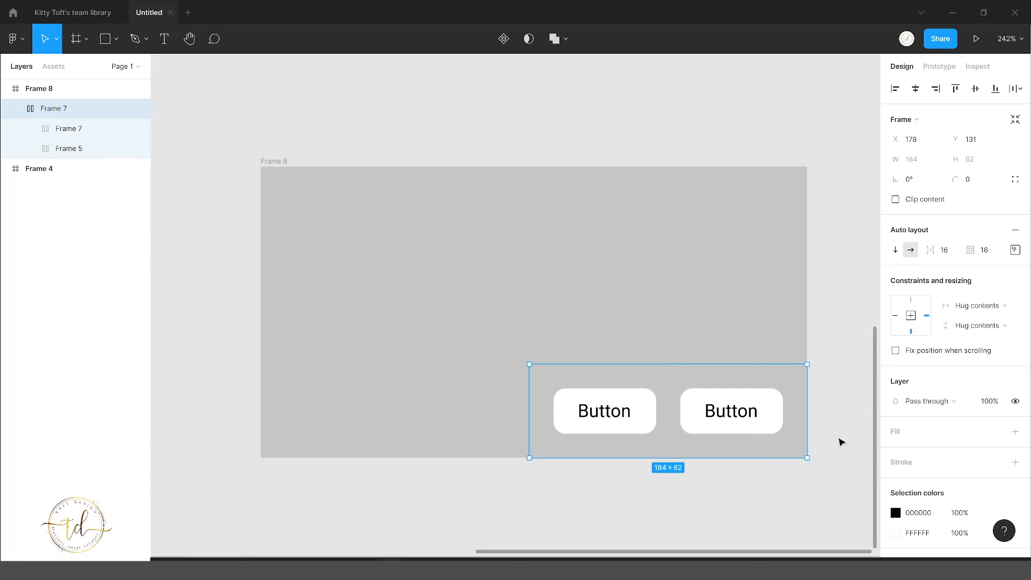
Shrink the grey frame's width by about one sixth to test the button row's constraints
{"action": "left_click", "coordinate": [283, 160]}
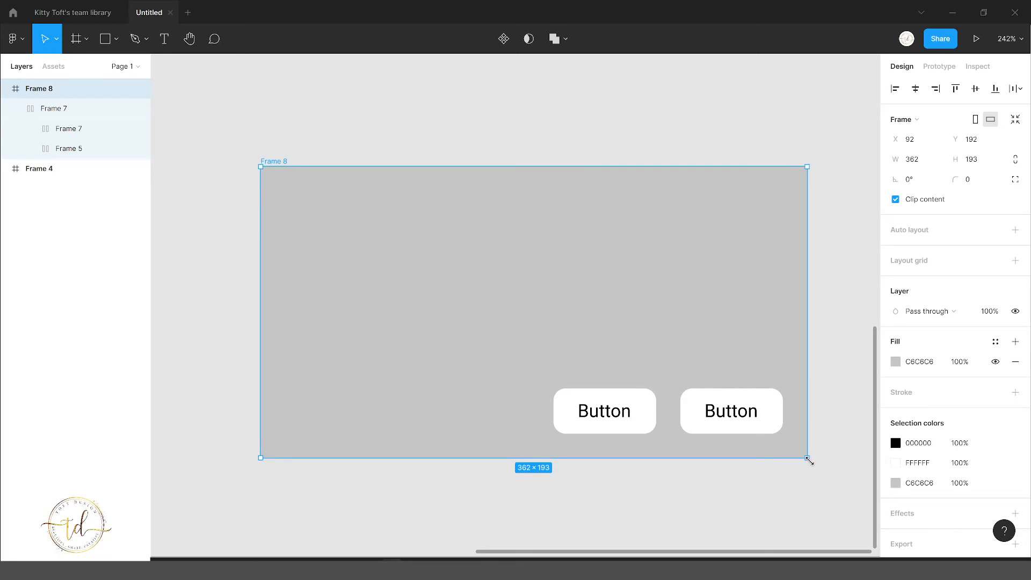
{"action": "left_click_drag", "start_coordinate": [808, 460], "coordinate": [655, 464]}
{"action": "left_click", "coordinate": [726, 436]}
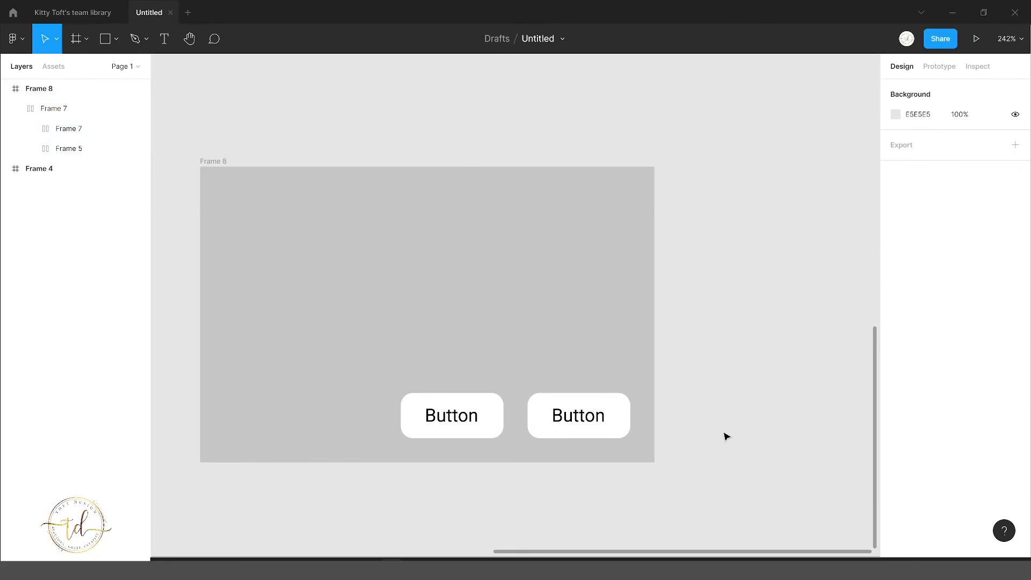